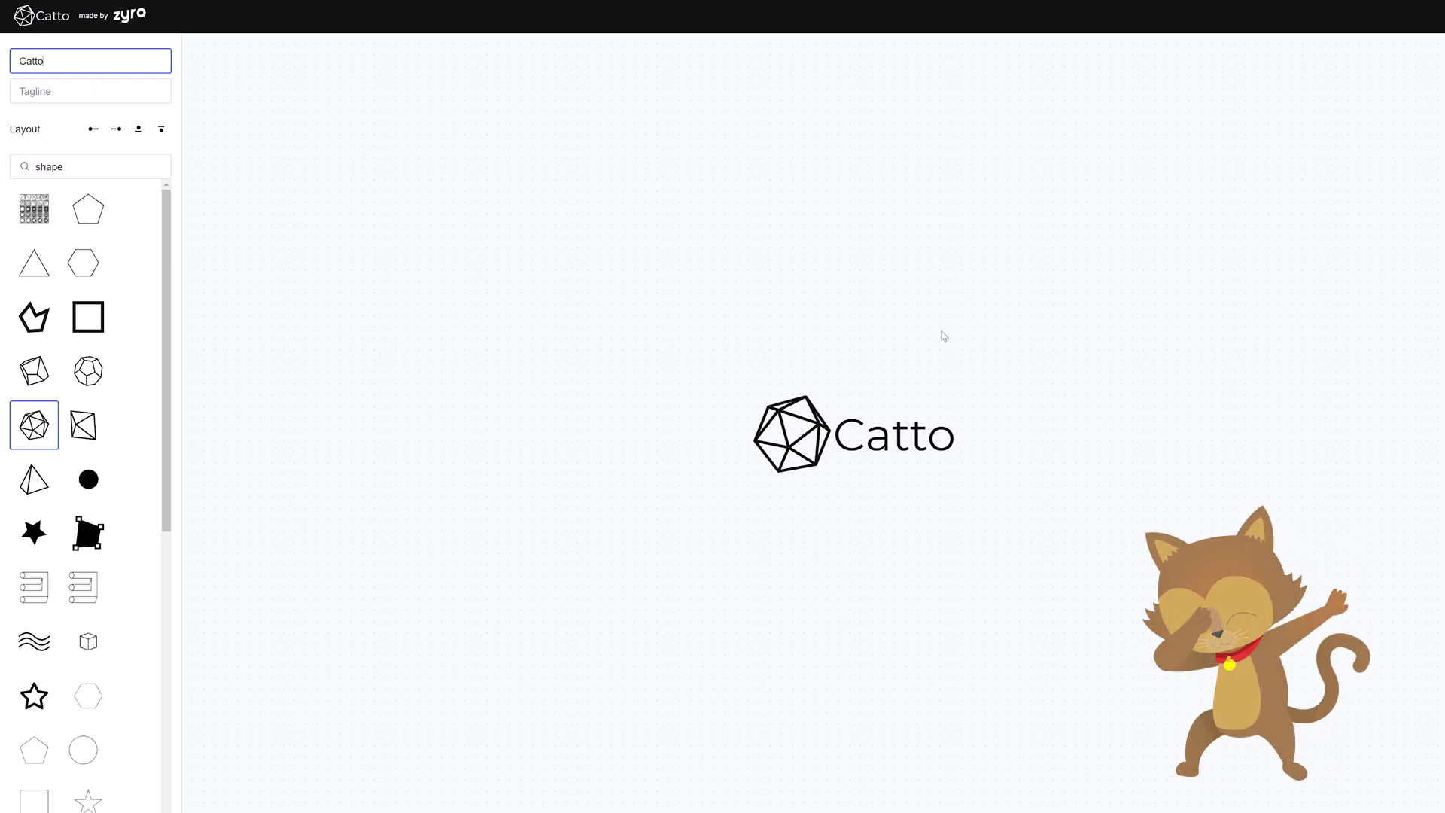
Step: Move Catto to the upper left with the polyhedron right of it, and enlarge the name to 1.31
{"action": "left_click", "coordinate": [902, 447]}
{"action": "left_click_drag", "start_coordinate": [901, 447], "coordinate": [332, 378]}
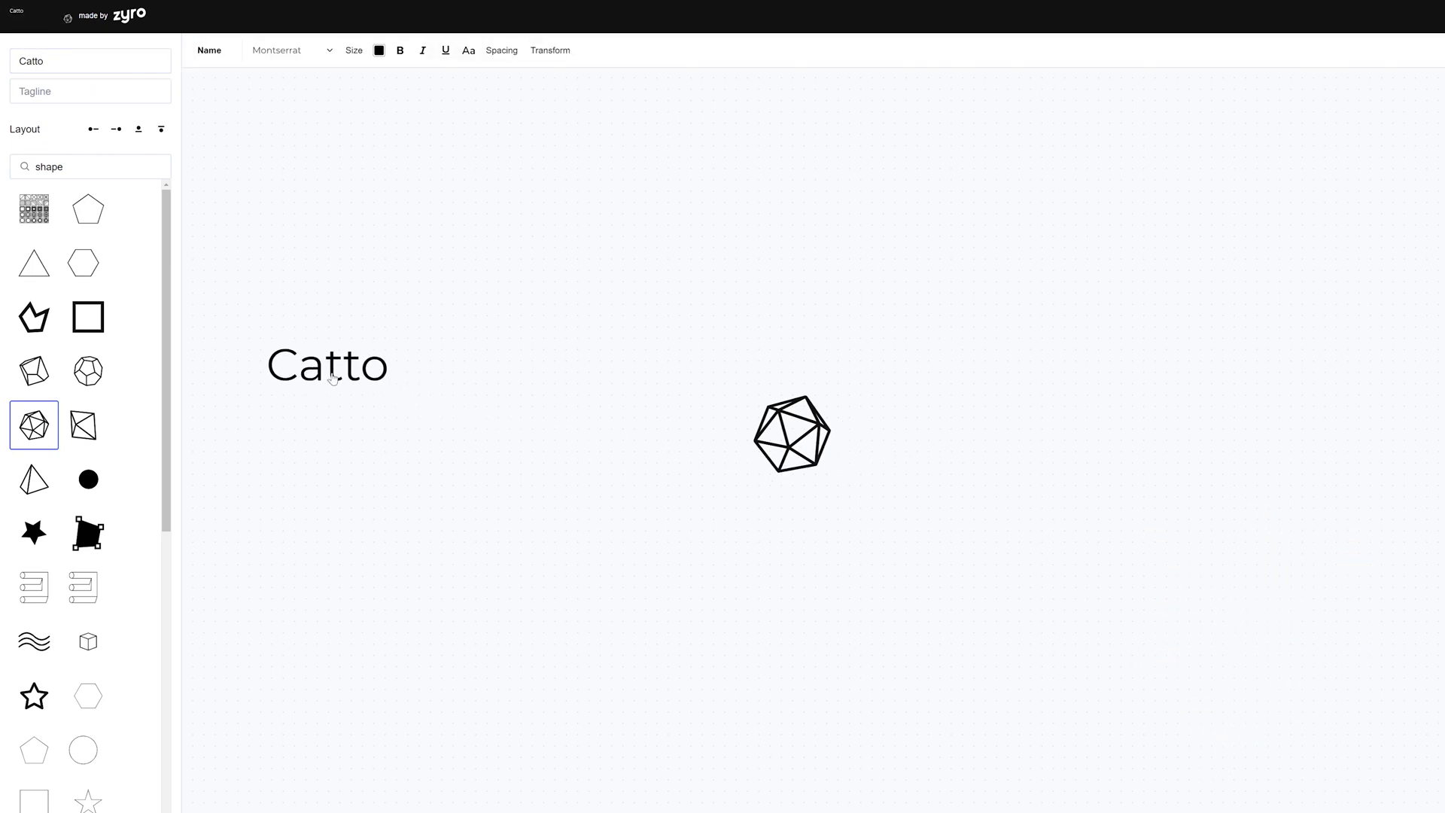
{"action": "left_click_drag", "start_coordinate": [808, 435], "coordinate": [450, 373]}
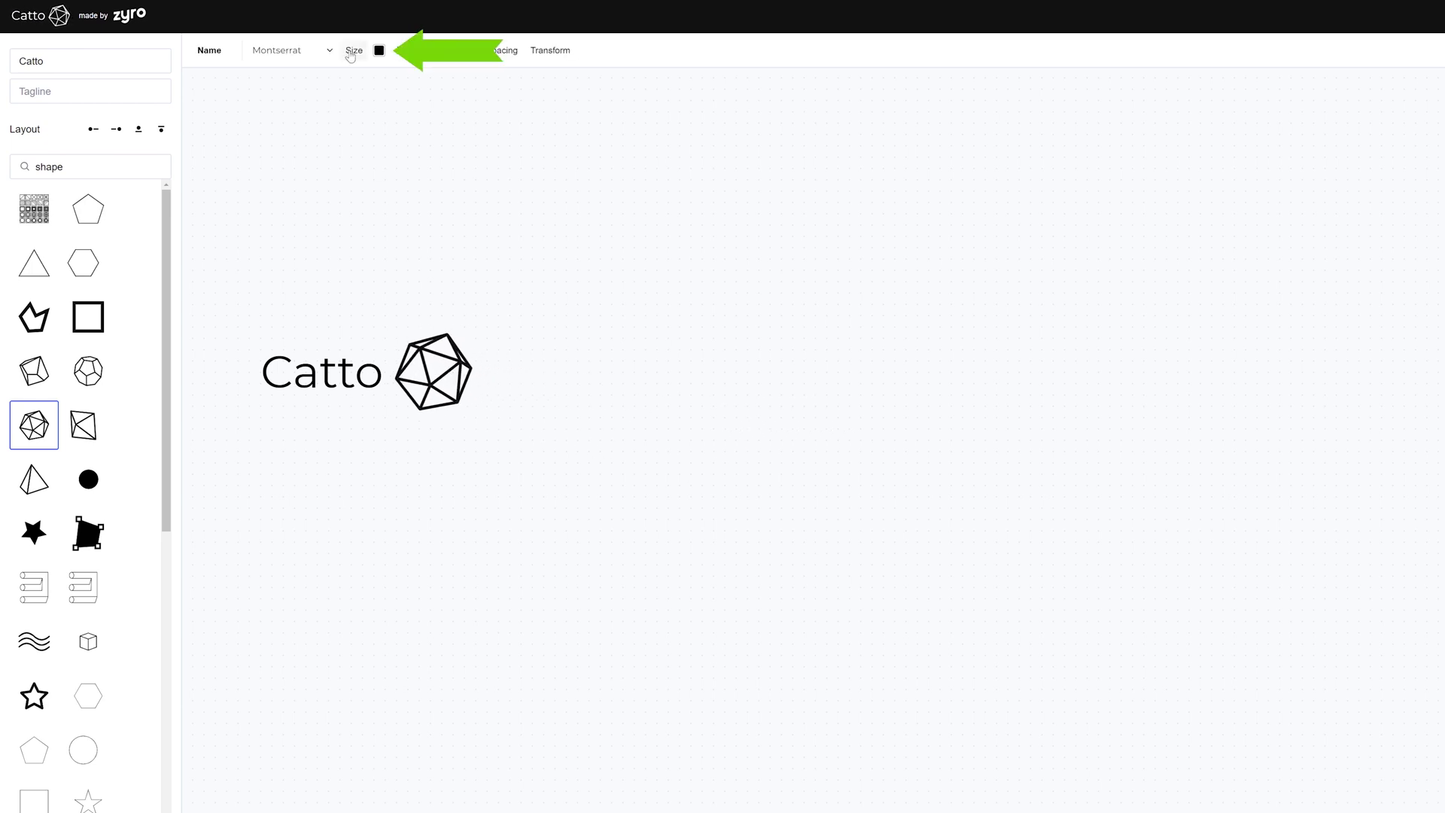
{"action": "mouse_move", "coordinate": [379, 113]}
{"action": "left_mouse_down"}
{"action": "mouse_move", "coordinate": [399, 110]}
{"action": "mouse_move", "coordinate": [378, 112]}
{"action": "left_mouse_up"}
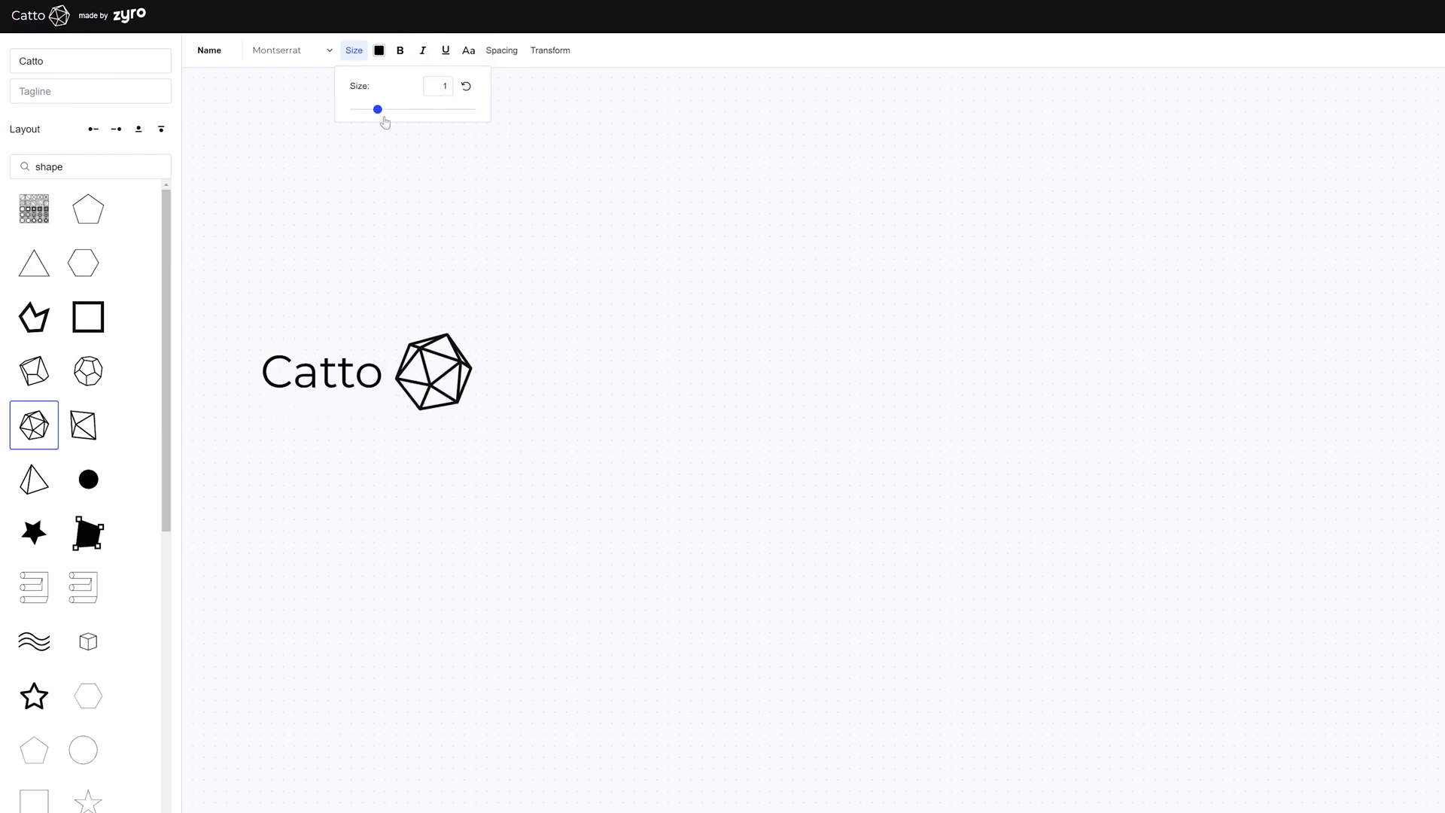
{"action": "left_click", "coordinate": [515, 208]}
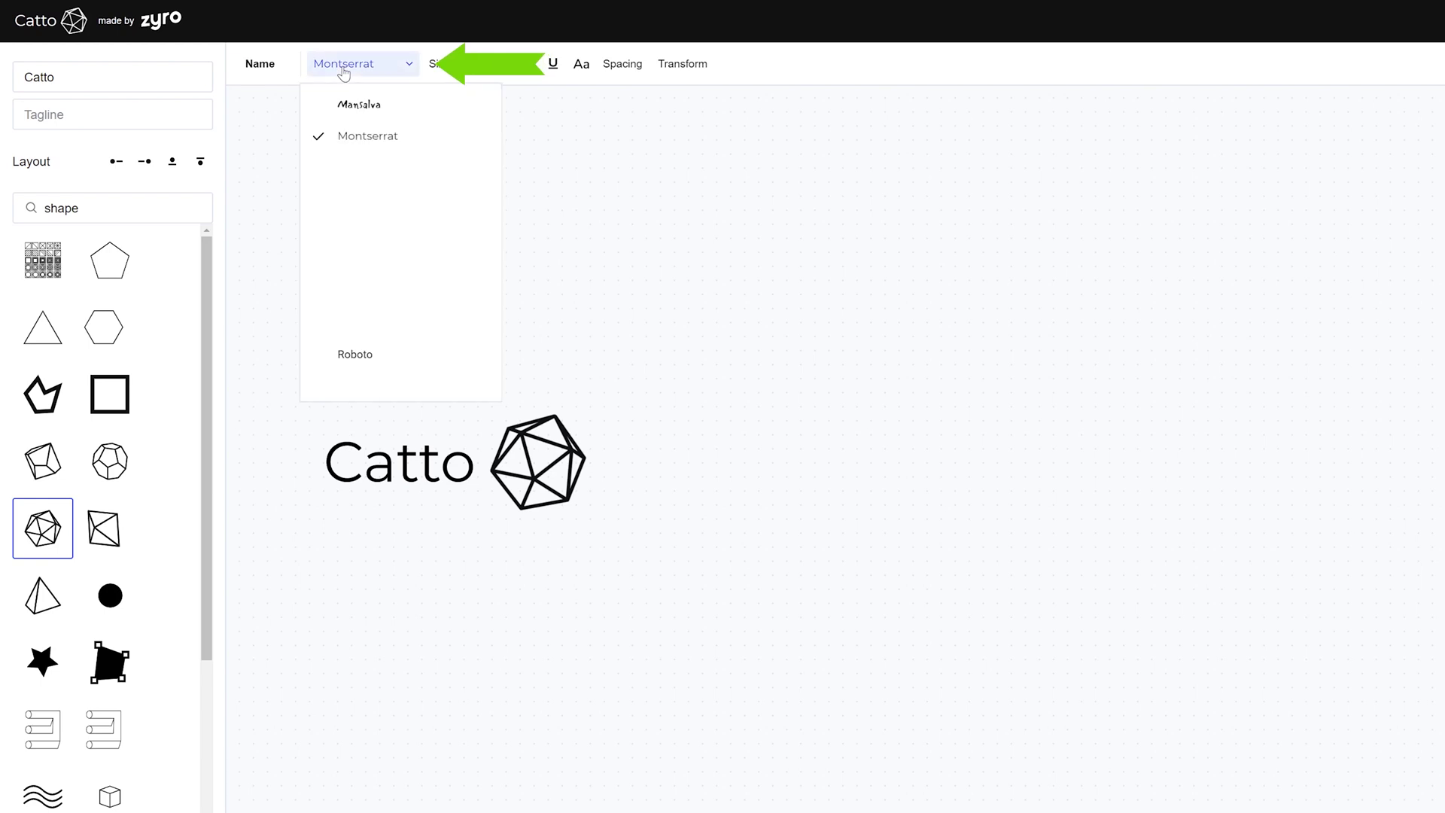
Step: Set the Catto name in the Mansalva font
{"action": "left_click", "coordinate": [376, 105]}
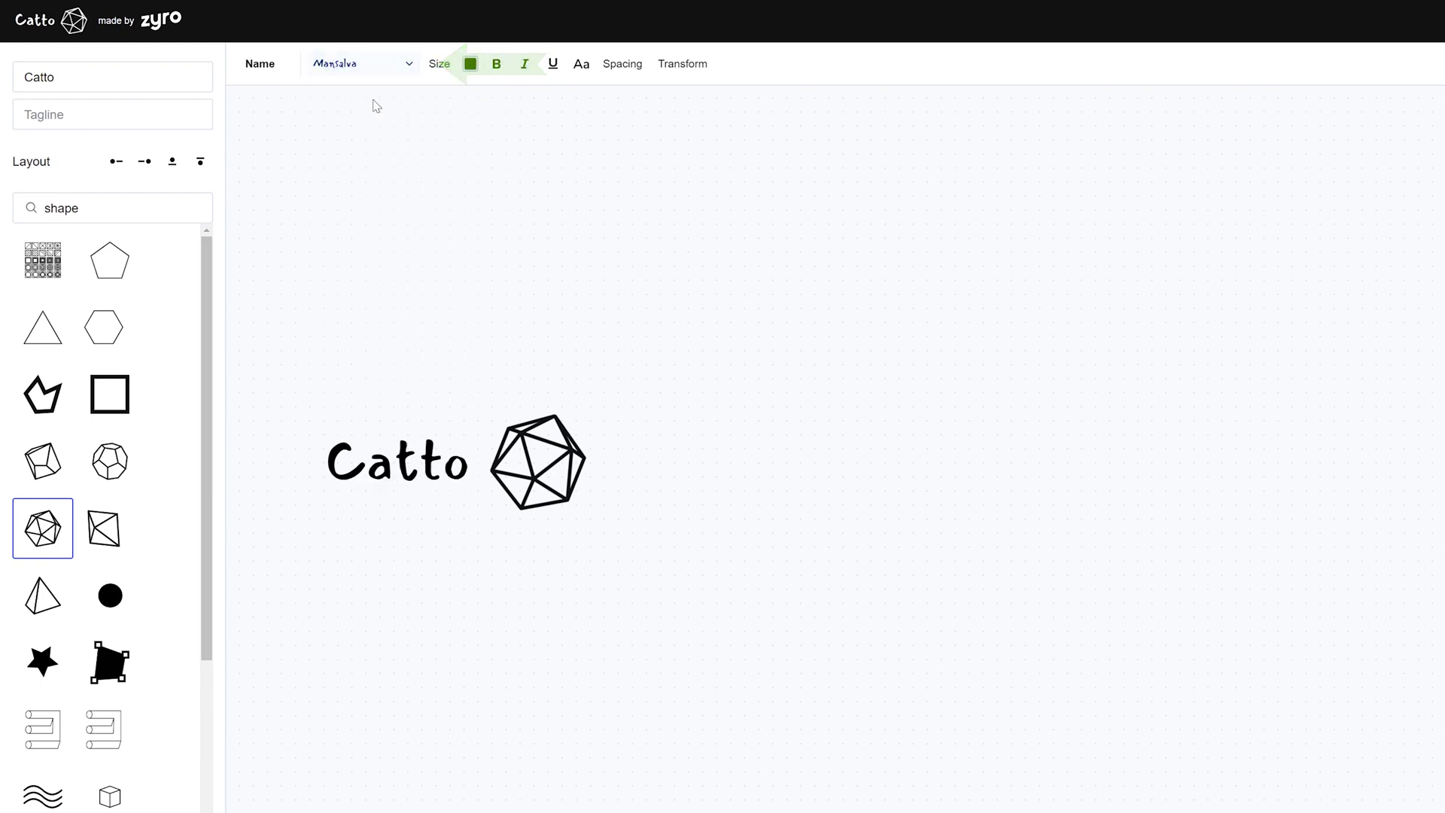
{"action": "left_click", "coordinate": [374, 80]}
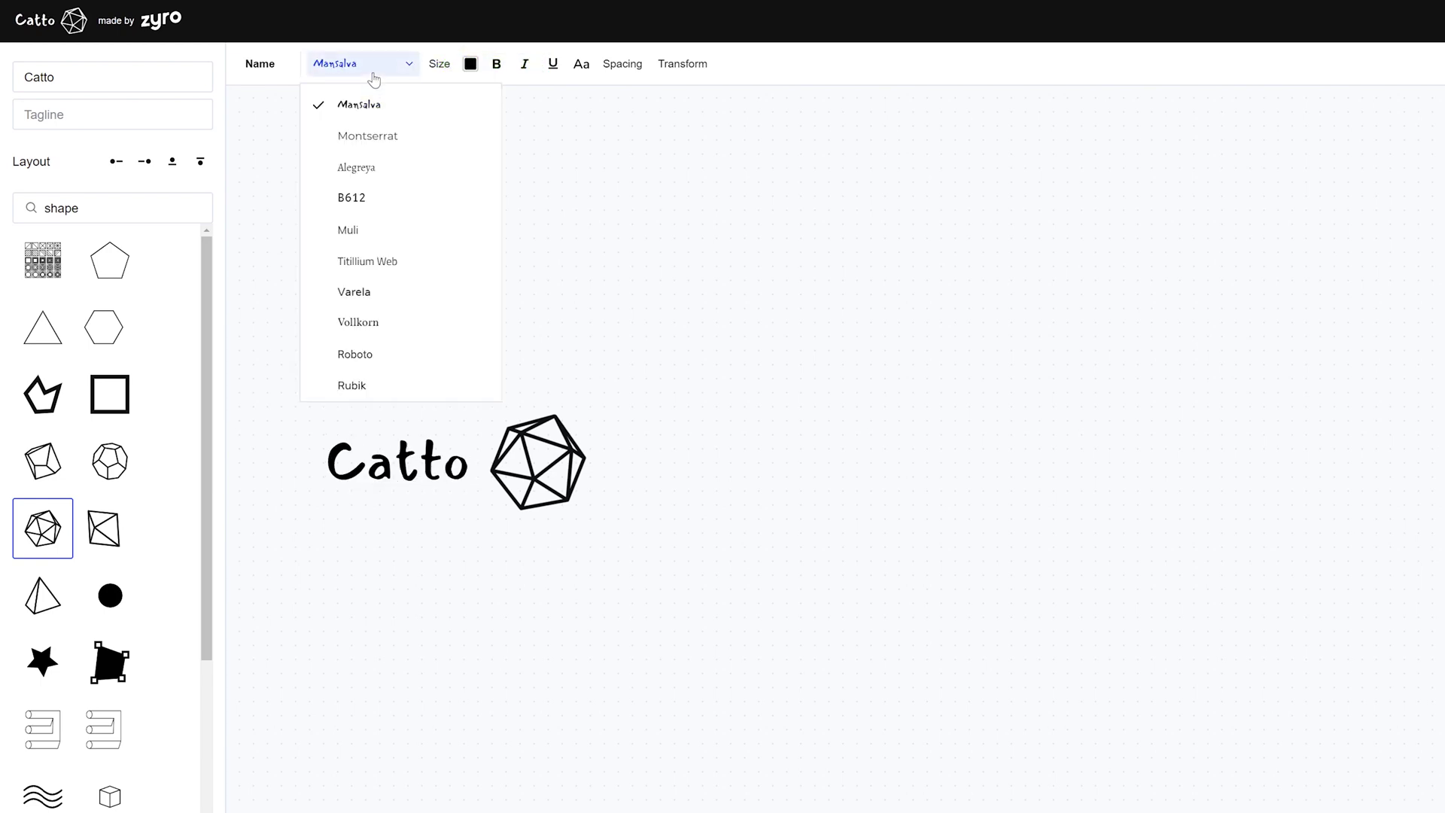
{"action": "left_click", "coordinate": [376, 292]}
{"action": "left_click", "coordinate": [367, 78]}
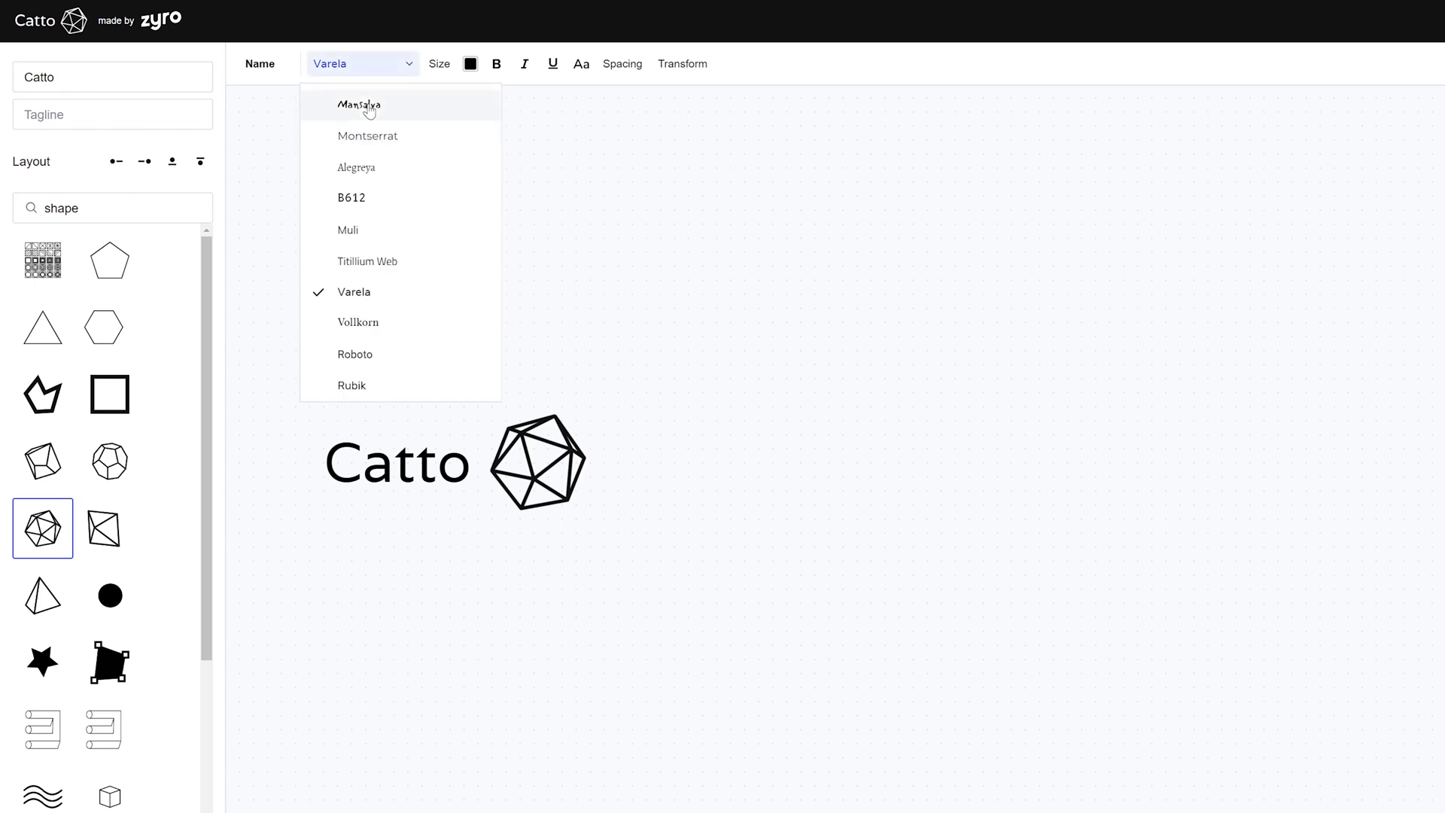
{"action": "left_click", "coordinate": [364, 103]}
Step: Turn bold, italic and underline off on the name and widen its letter spacing to 2
{"action": "left_click", "coordinate": [500, 68]}
{"action": "left_click", "coordinate": [500, 67]}
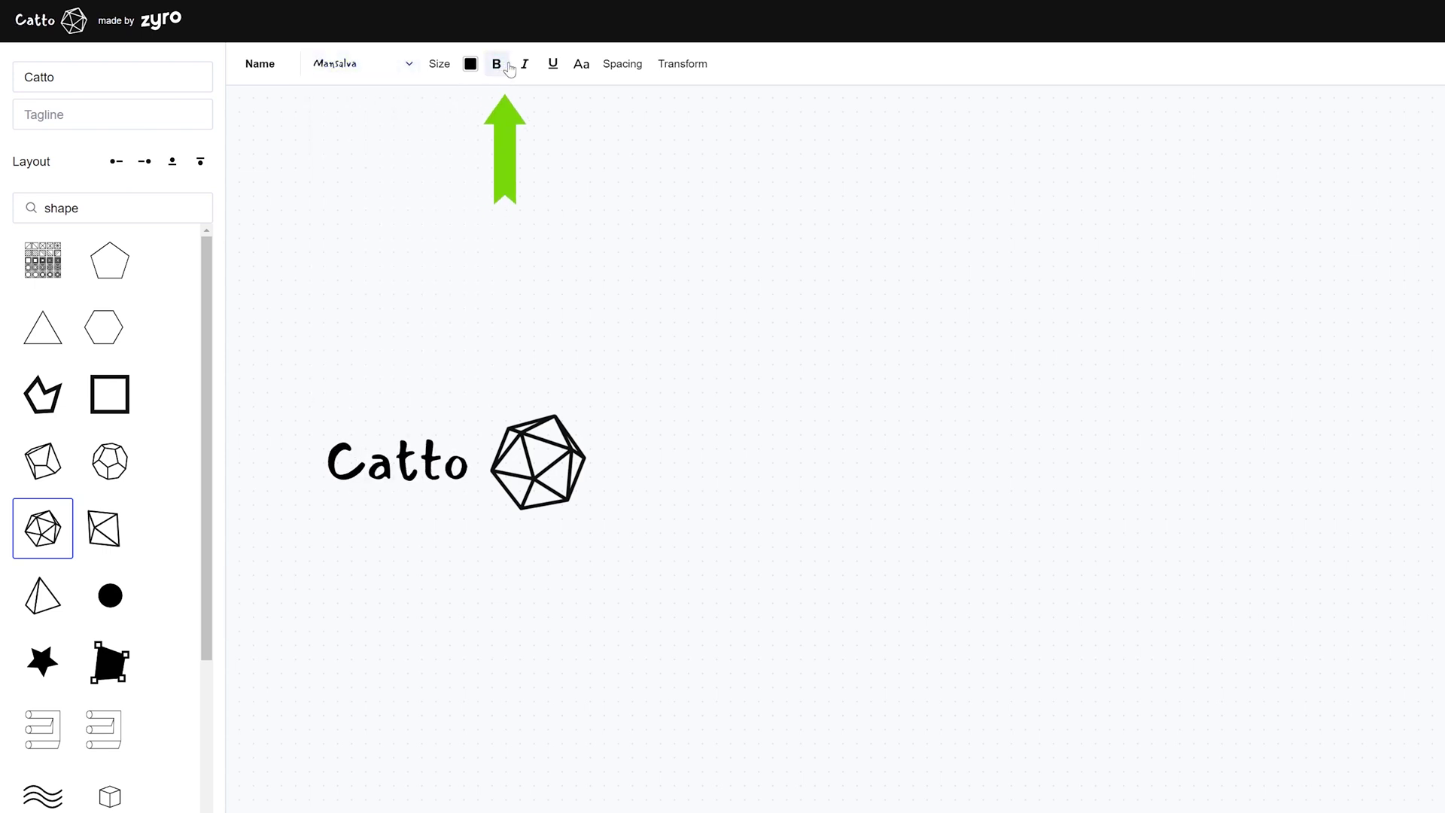
{"action": "left_click", "coordinate": [524, 68]}
{"action": "left_click", "coordinate": [524, 68]}
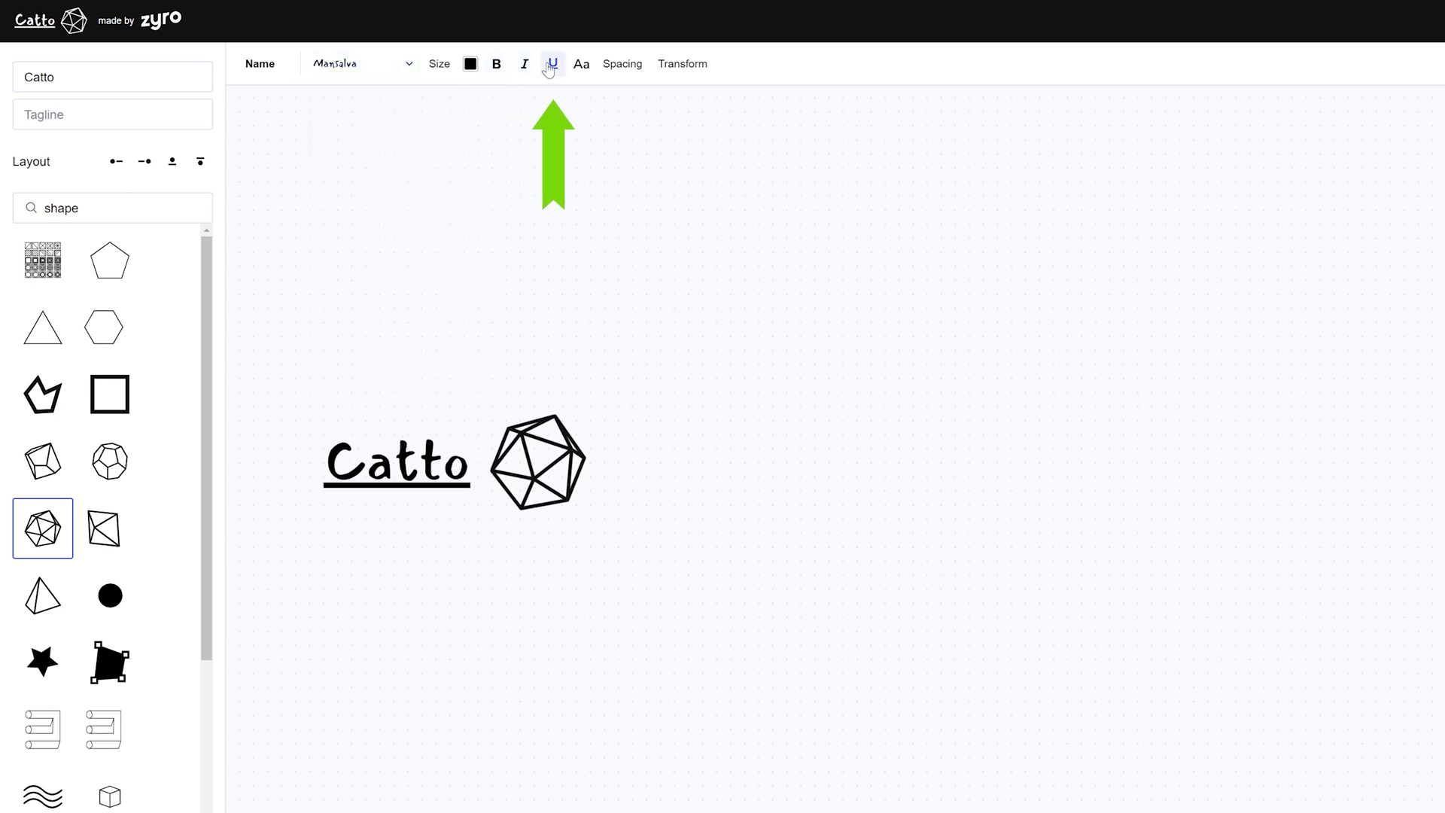
{"action": "left_click", "coordinate": [551, 65]}
{"action": "left_click", "coordinate": [622, 65]}
{"action": "left_click_drag", "start_coordinate": [648, 141], "coordinate": [660, 144]}
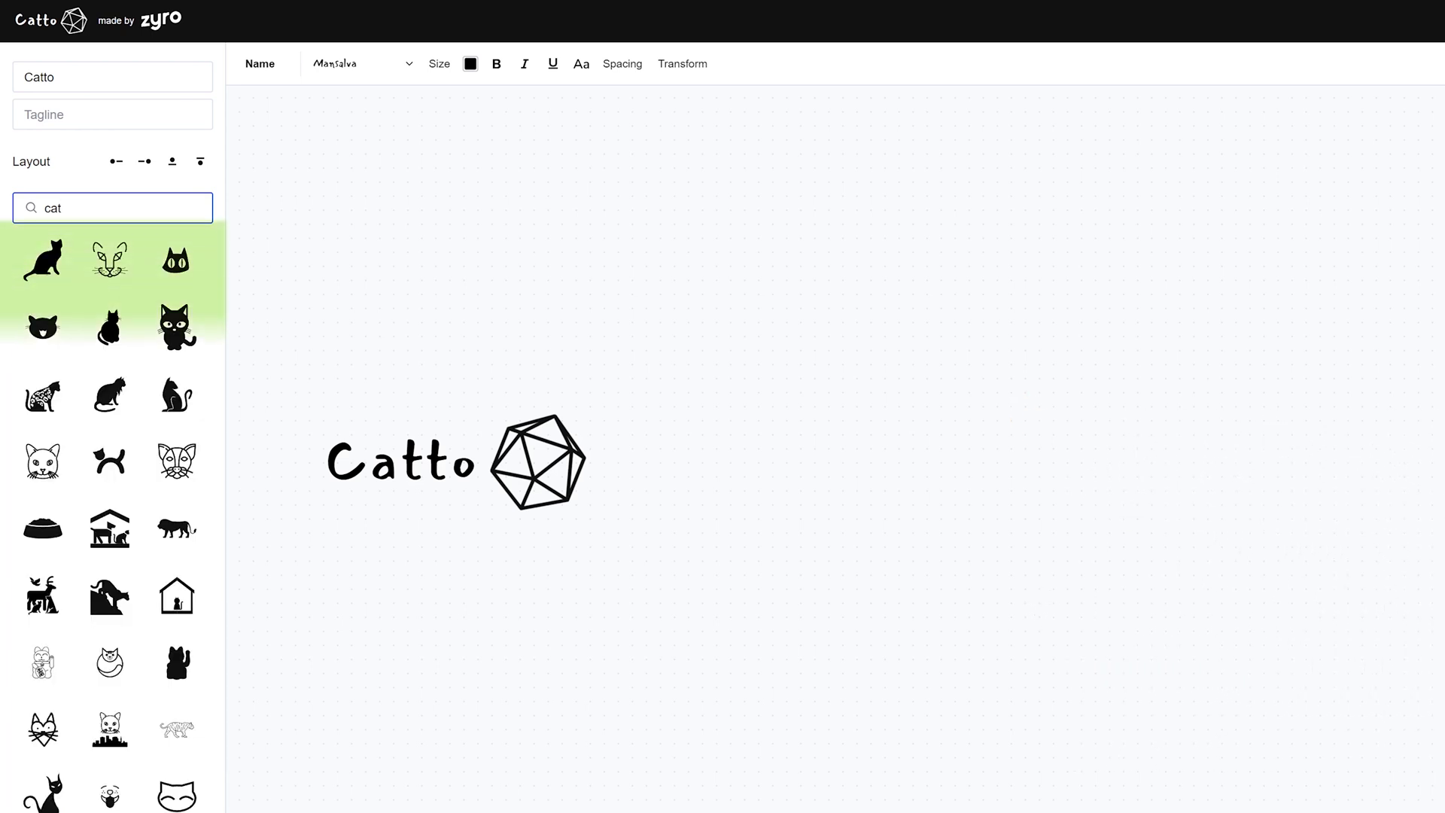
Step: Swap the polyhedron for the cat-face icon and place it snugly left of Catto
{"action": "left_click", "coordinate": [197, 272]}
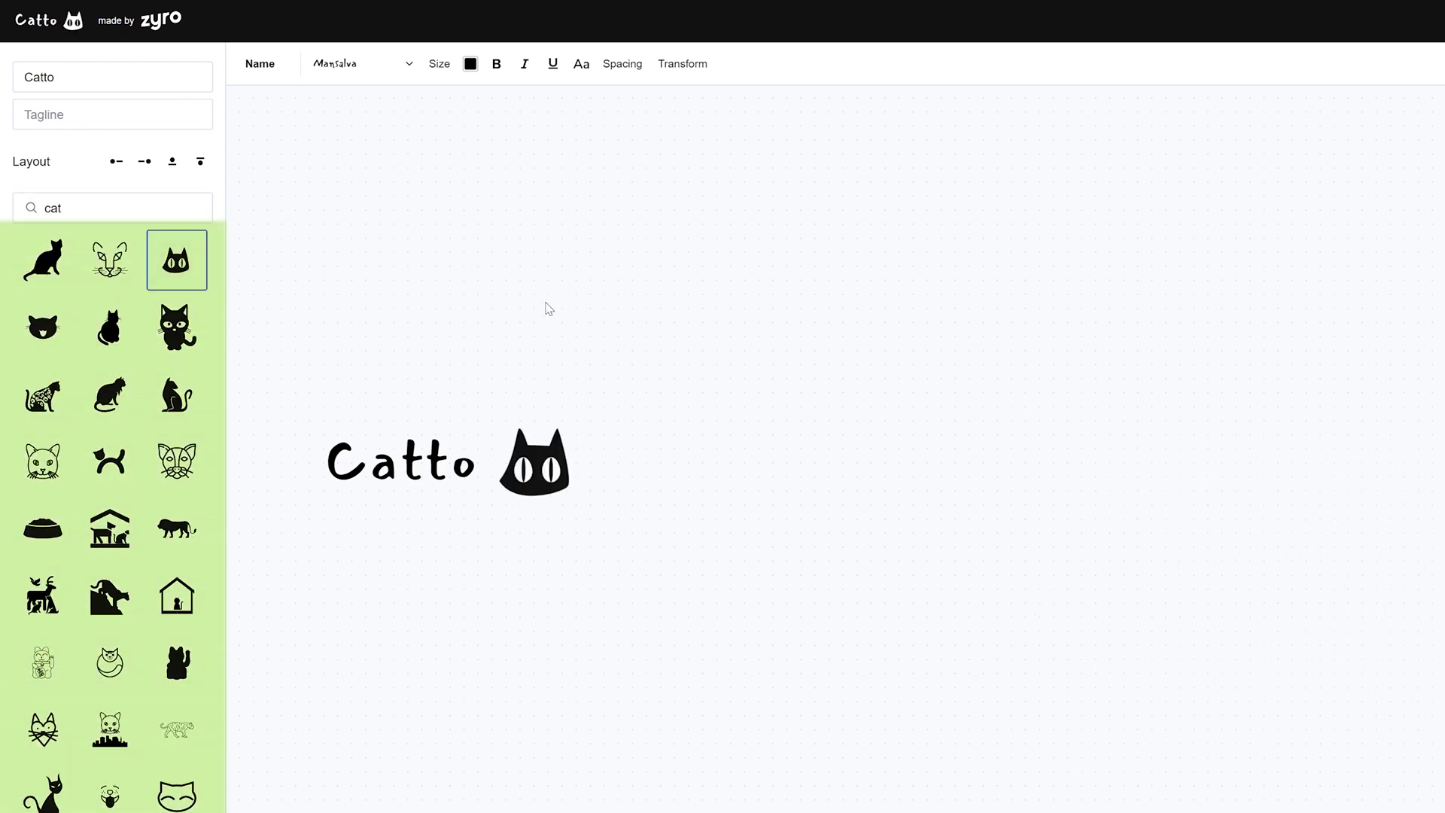
{"action": "left_click_drag", "start_coordinate": [538, 467], "coordinate": [294, 457]}
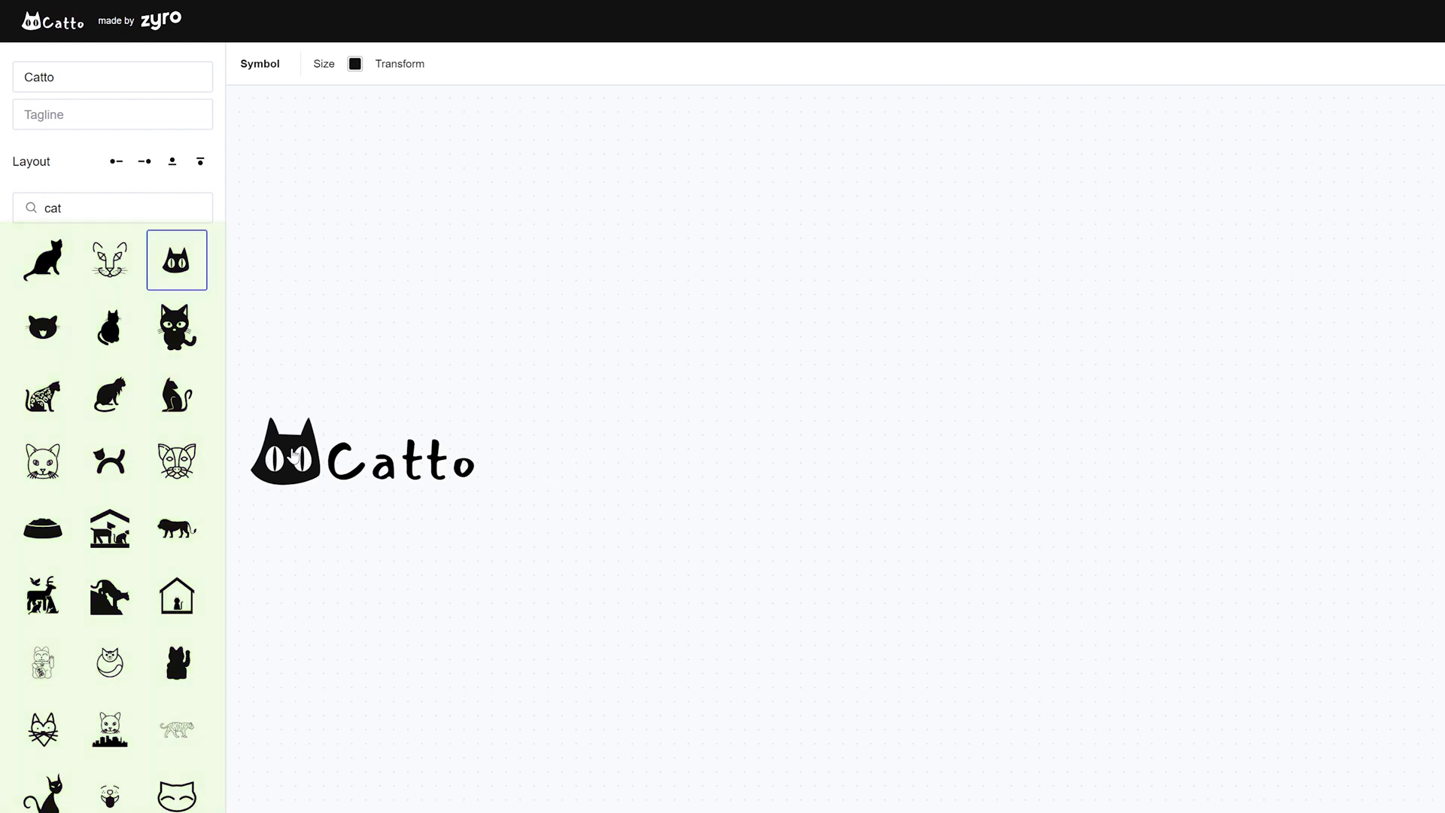
{"action": "left_click", "coordinate": [395, 480]}
{"action": "left_click_drag", "start_coordinate": [287, 470], "coordinate": [361, 472]}
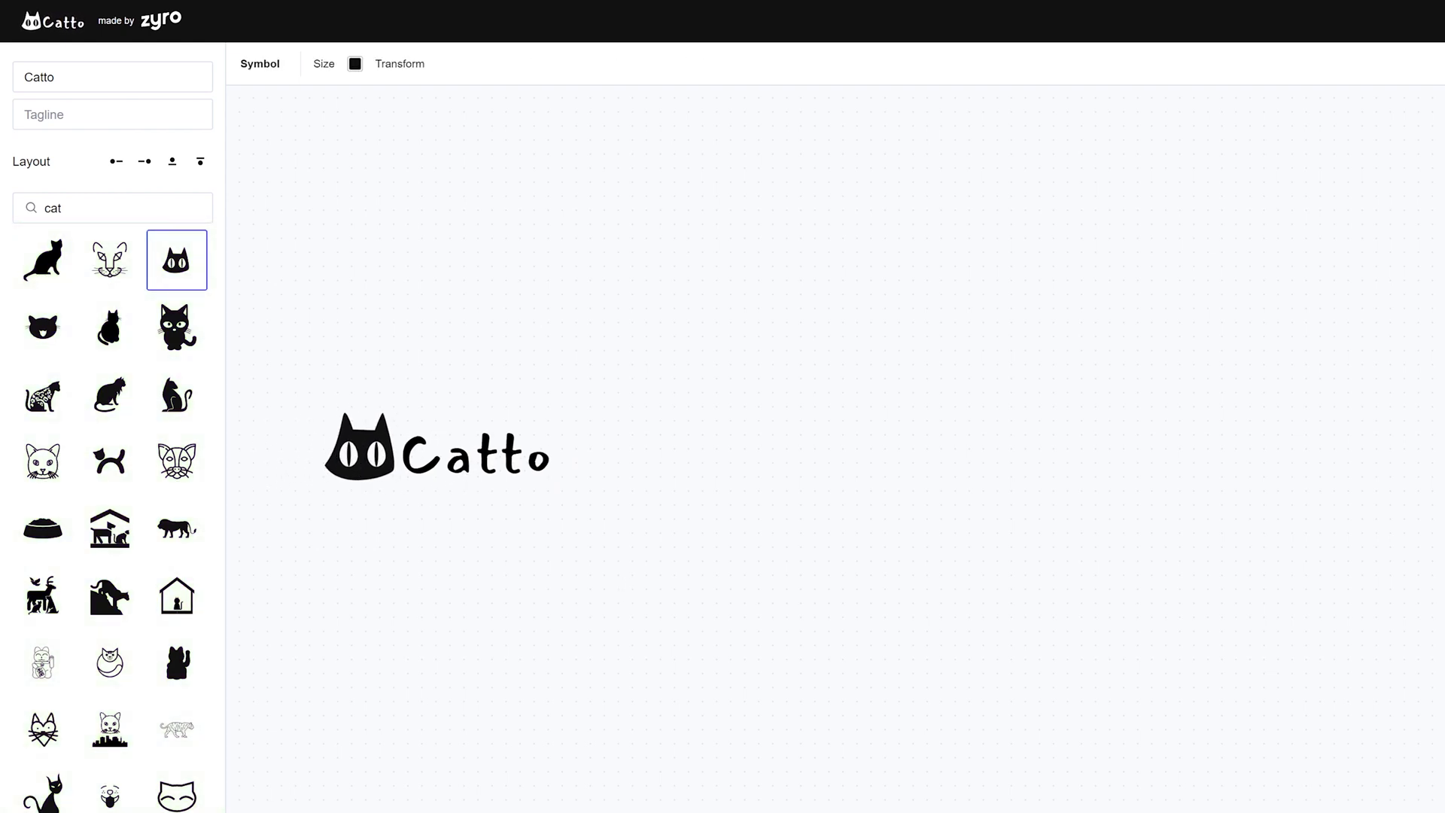
{"action": "left_click", "coordinate": [113, 114]}
Step: Add the tagline 'cafe' under Catto in bold Titillium Web with letter spacing 11
{"action": "type", "text": "cafe"}
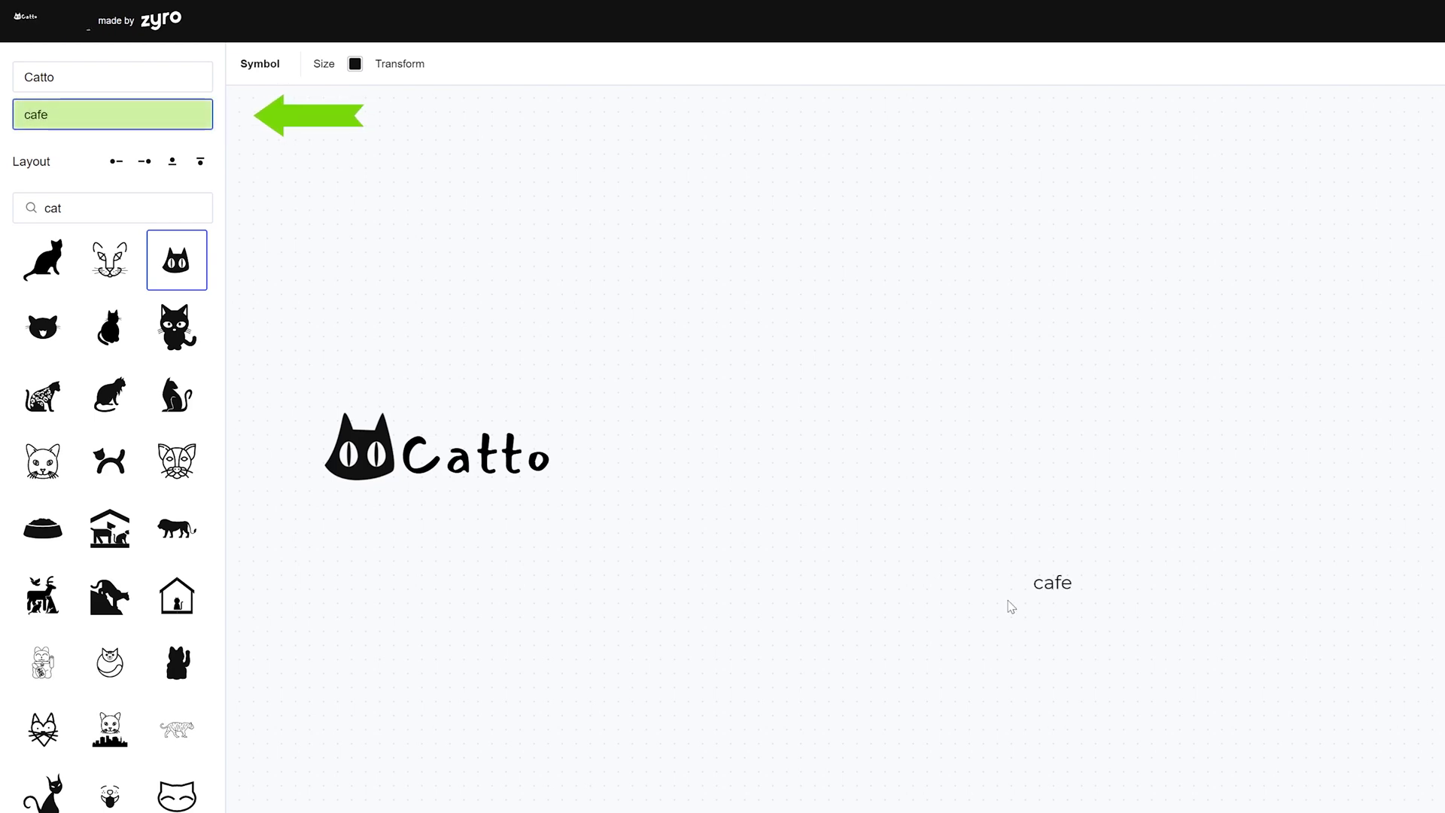
{"action": "left_click_drag", "start_coordinate": [1011, 606], "coordinate": [520, 494]}
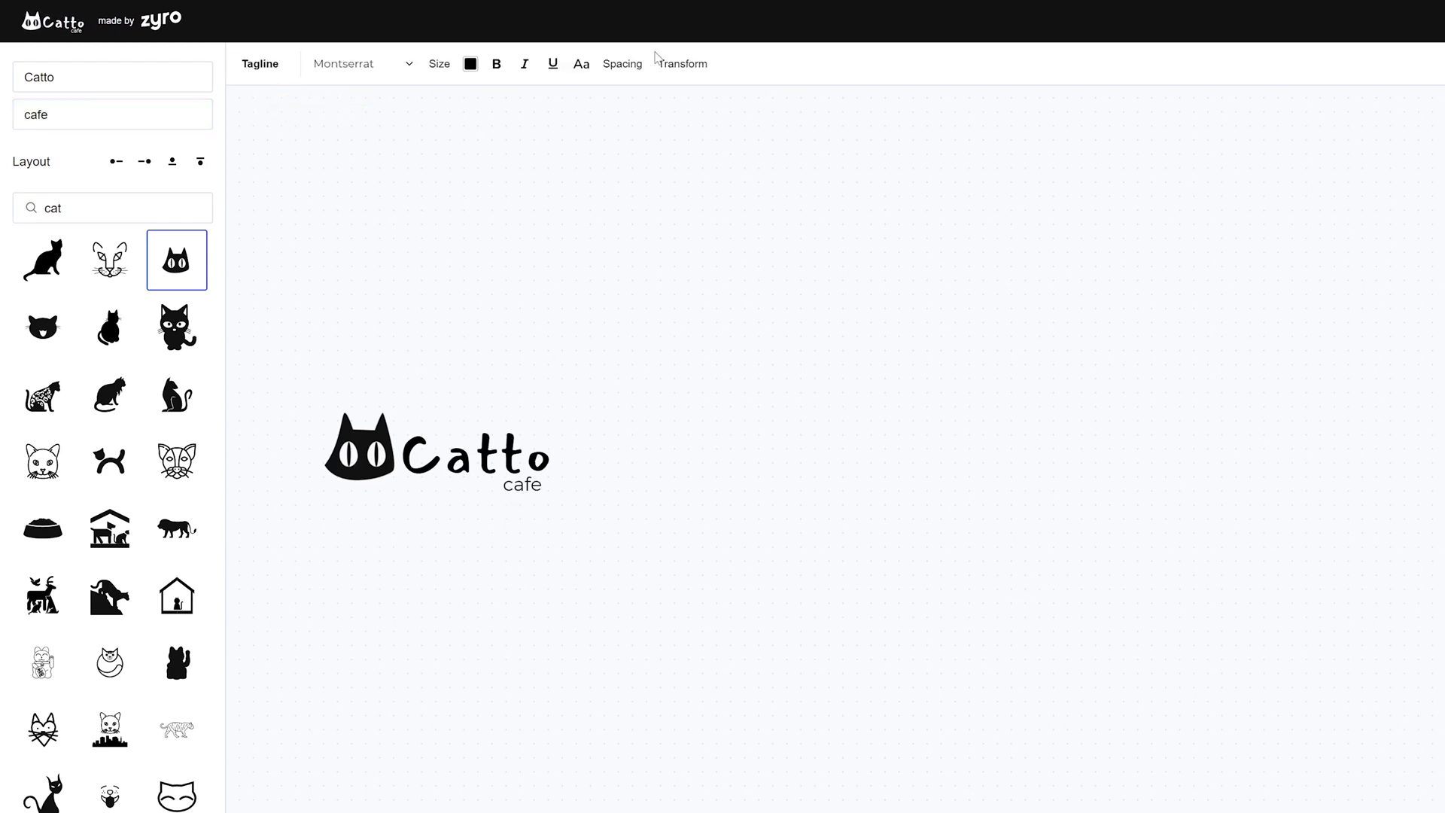
{"action": "left_click", "coordinate": [672, 64]}
{"action": "left_click", "coordinate": [639, 70]}
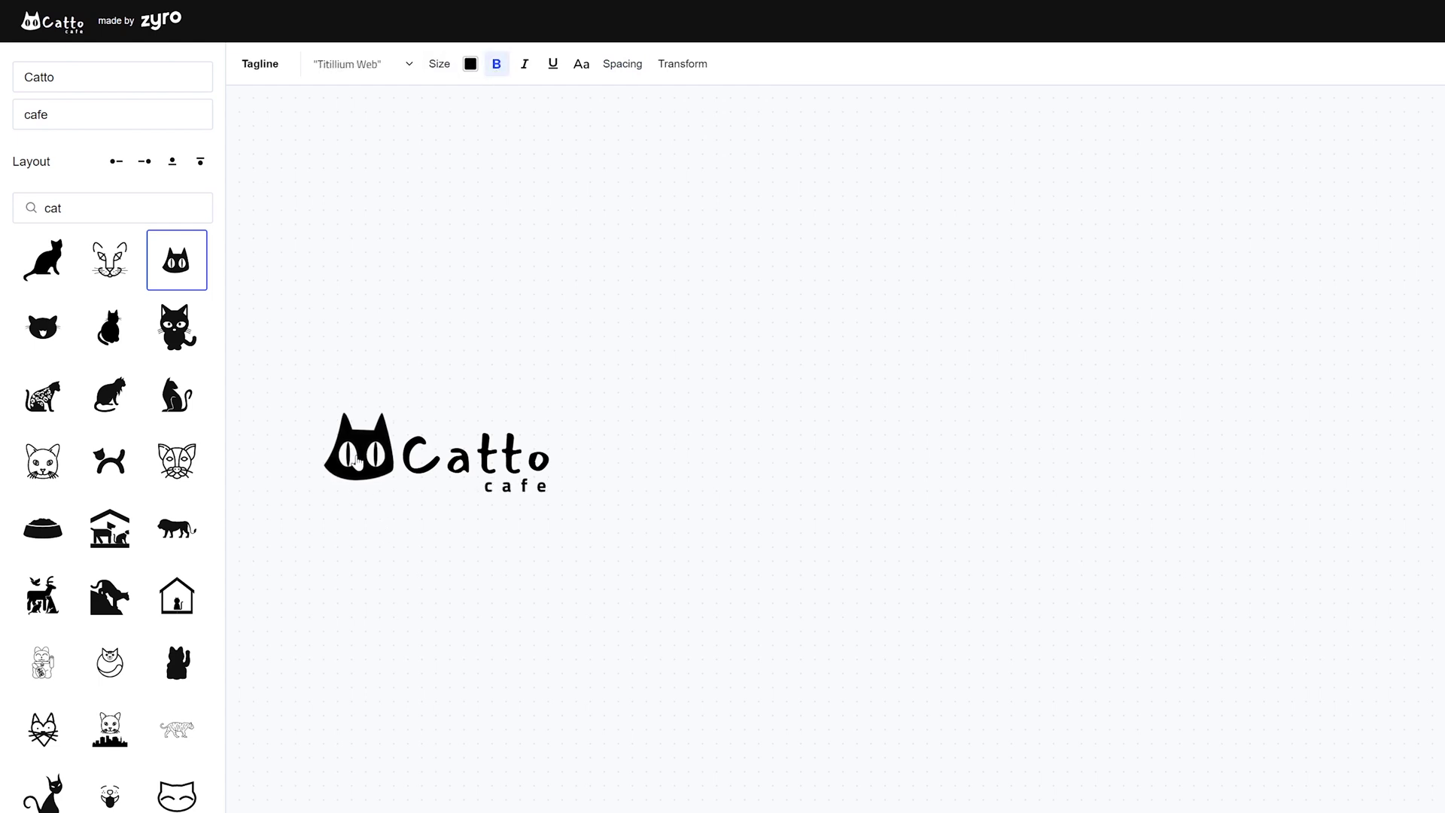
Step: Recolour the cat symbol lime green (#72C300)
{"action": "left_click", "coordinate": [362, 470]}
{"action": "left_click", "coordinate": [354, 66]}
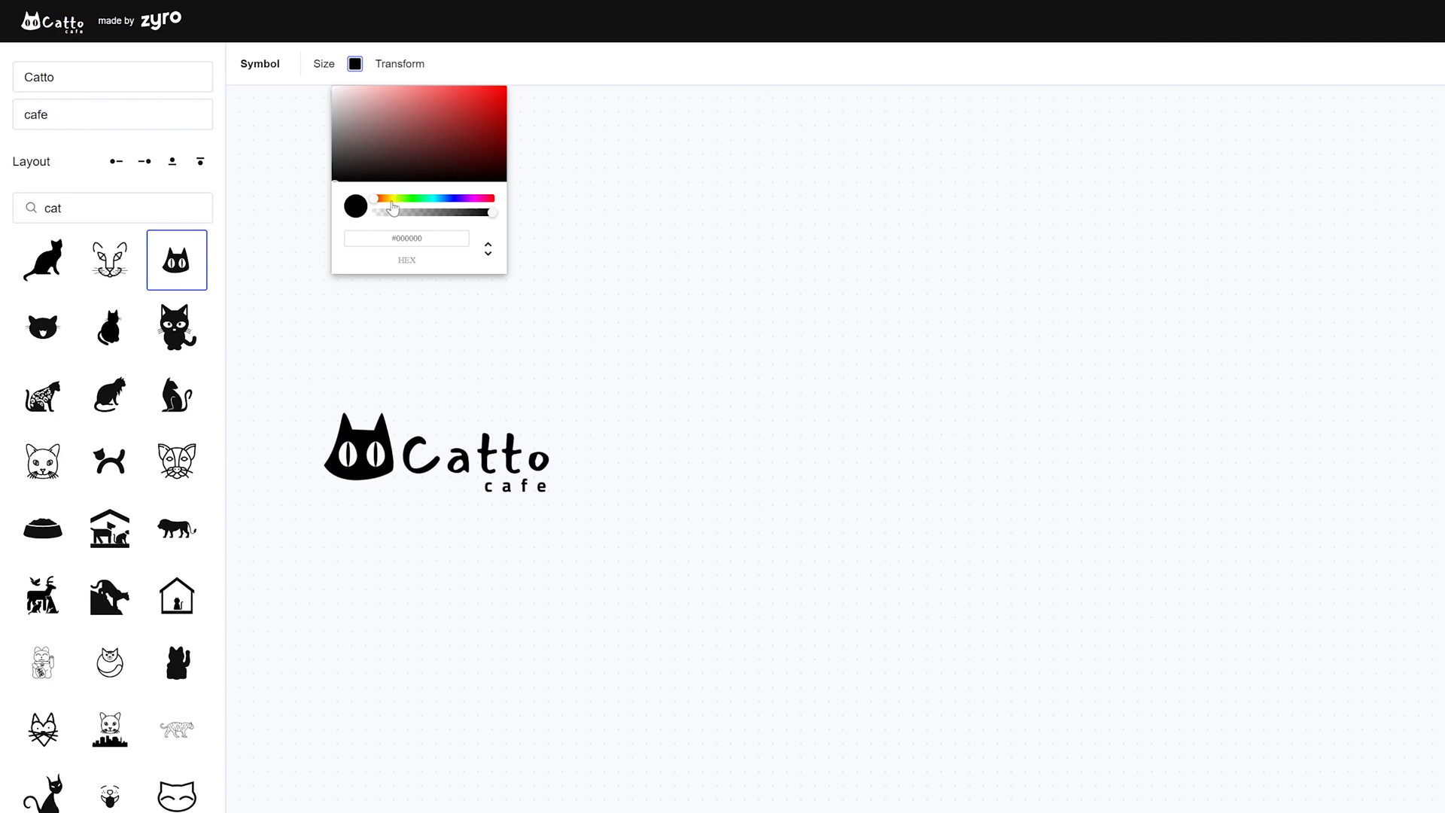
{"action": "mouse_move", "coordinate": [392, 202]}
{"action": "left_mouse_down"}
{"action": "mouse_move", "coordinate": [422, 151]}
{"action": "mouse_move", "coordinate": [497, 113]}
{"action": "mouse_move", "coordinate": [507, 128]}
{"action": "left_mouse_up"}
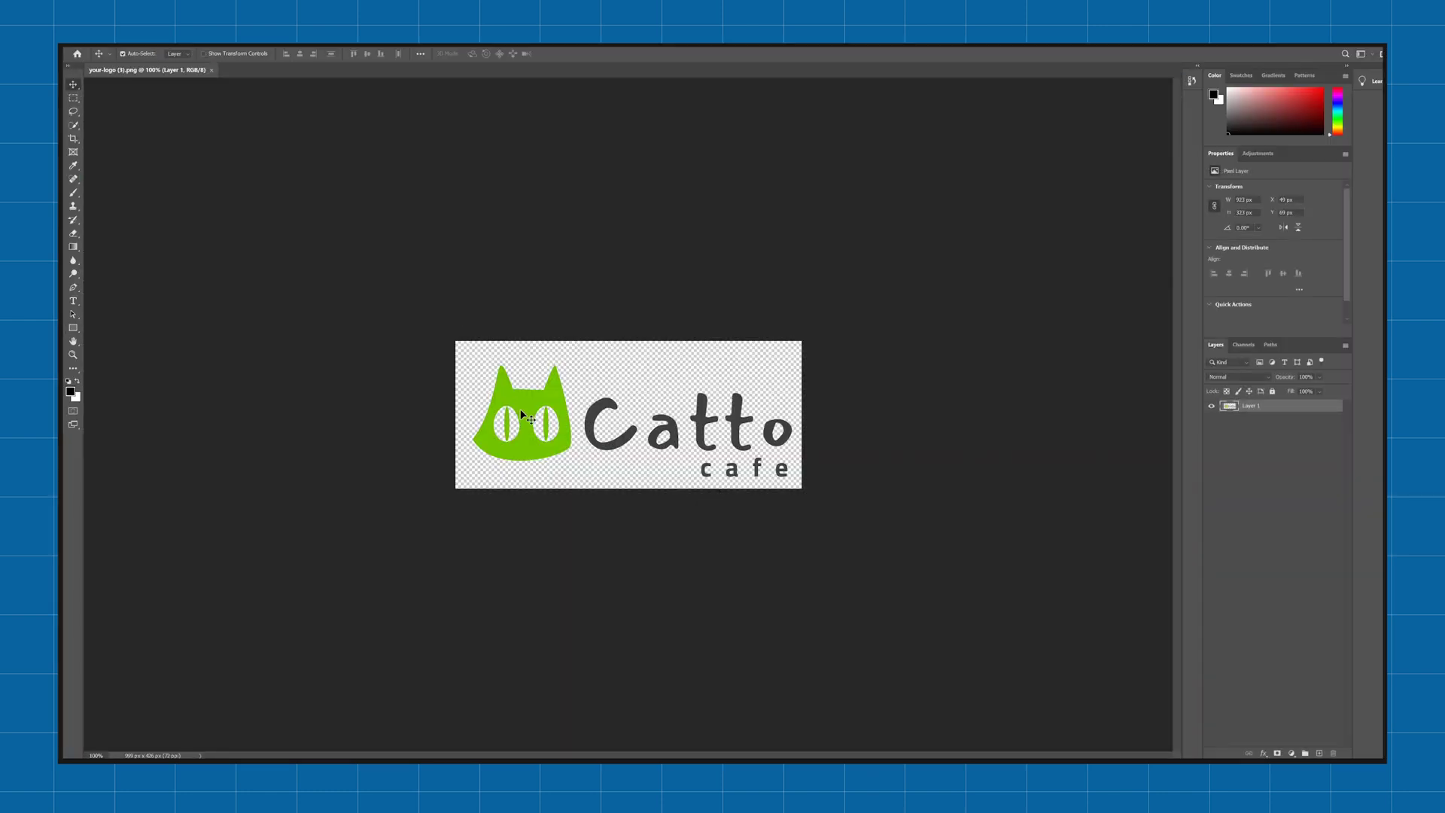
Step: Shift the logo layer slightly up and left within the Photoshop canvas
{"action": "mouse_move", "coordinate": [521, 415]}
{"action": "left_mouse_down"}
{"action": "mouse_move", "coordinate": [508, 390]}
{"action": "mouse_move", "coordinate": [517, 402]}
{"action": "left_mouse_up"}
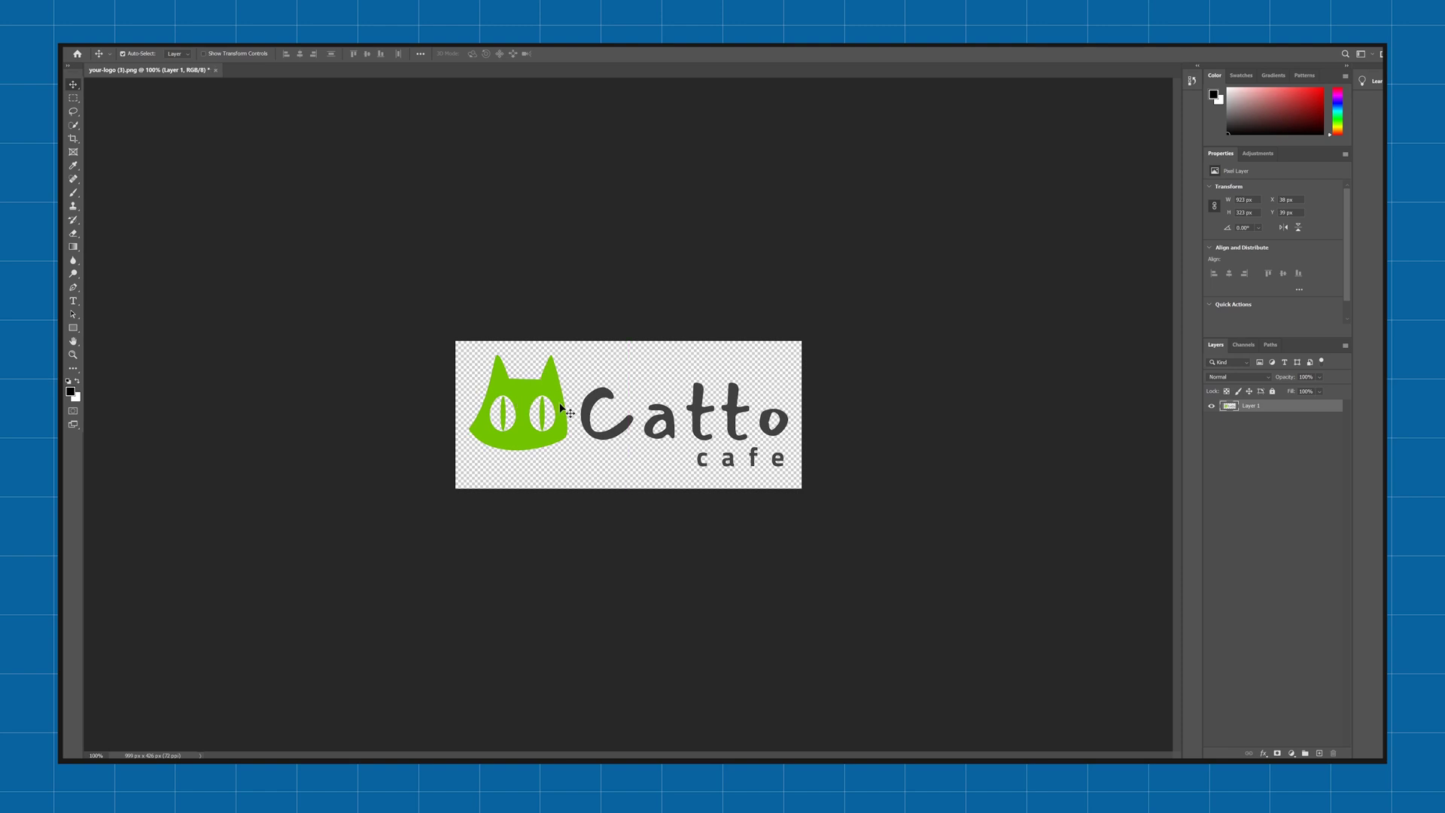
{"action": "scroll", "coordinate": [598, 416], "scroll_direction": "up", "scroll_amount": 3}
{"action": "scroll", "coordinate": [600, 416], "scroll_direction": "down", "scroll_amount": 3}
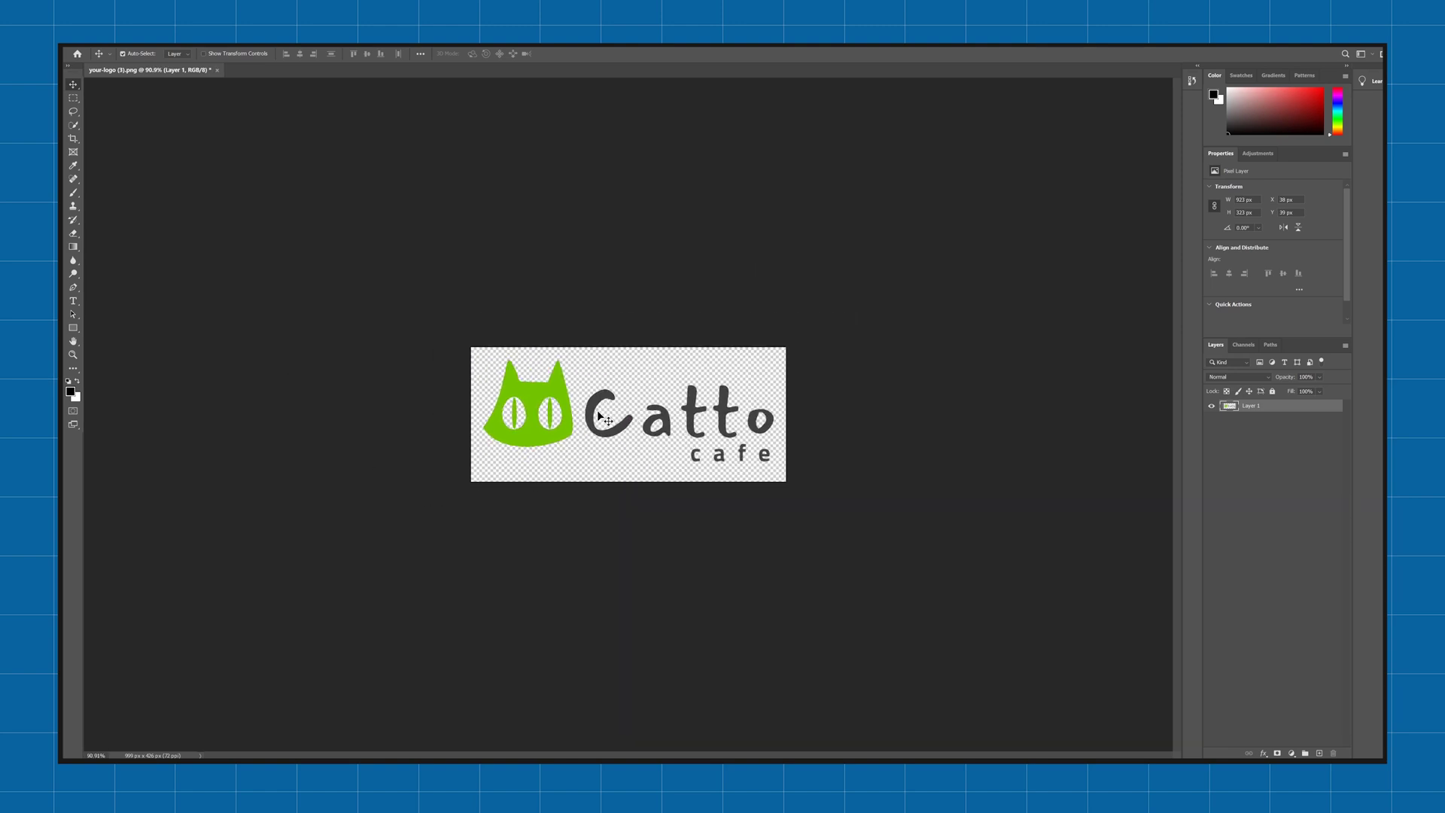
{"action": "left_click_drag", "start_coordinate": [523, 437], "coordinate": [518, 433]}
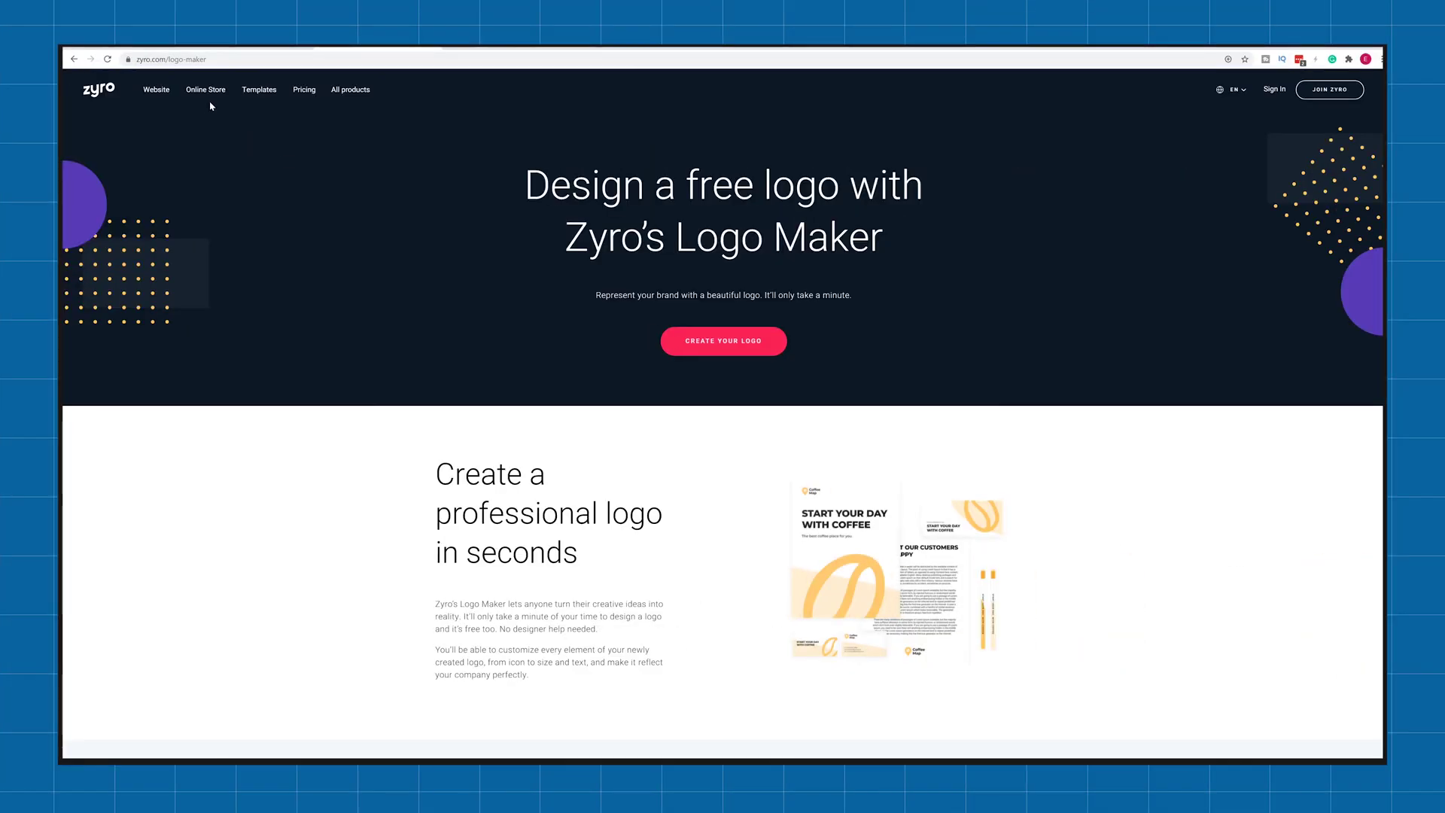
Step: Start a free website from the Carpenter template in Zyro's builder
{"action": "left_click", "coordinate": [155, 90]}
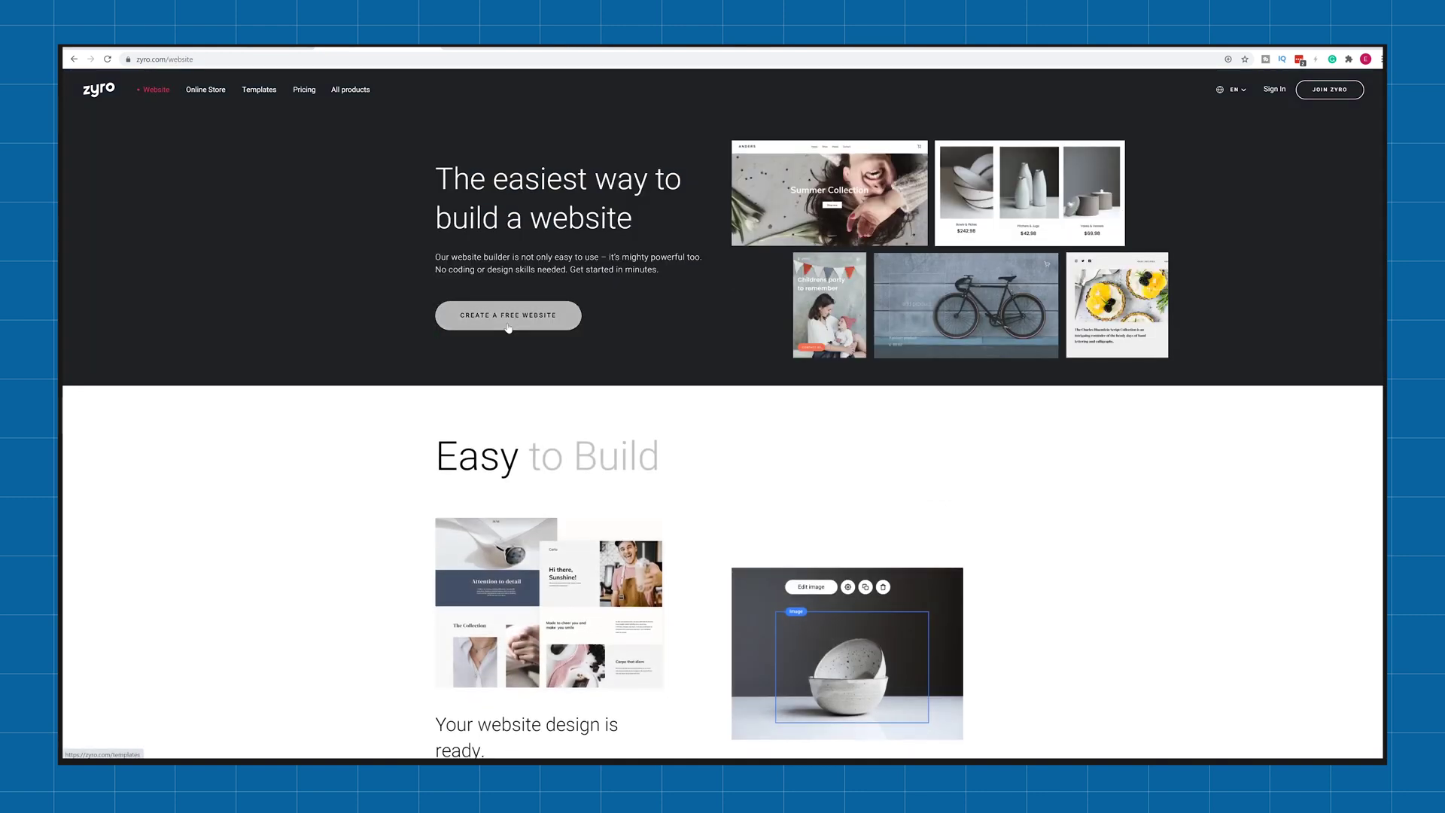
{"action": "left_click", "coordinate": [510, 325]}
{"action": "scroll", "coordinate": [873, 376], "scroll_direction": "down", "scroll_amount": 4}
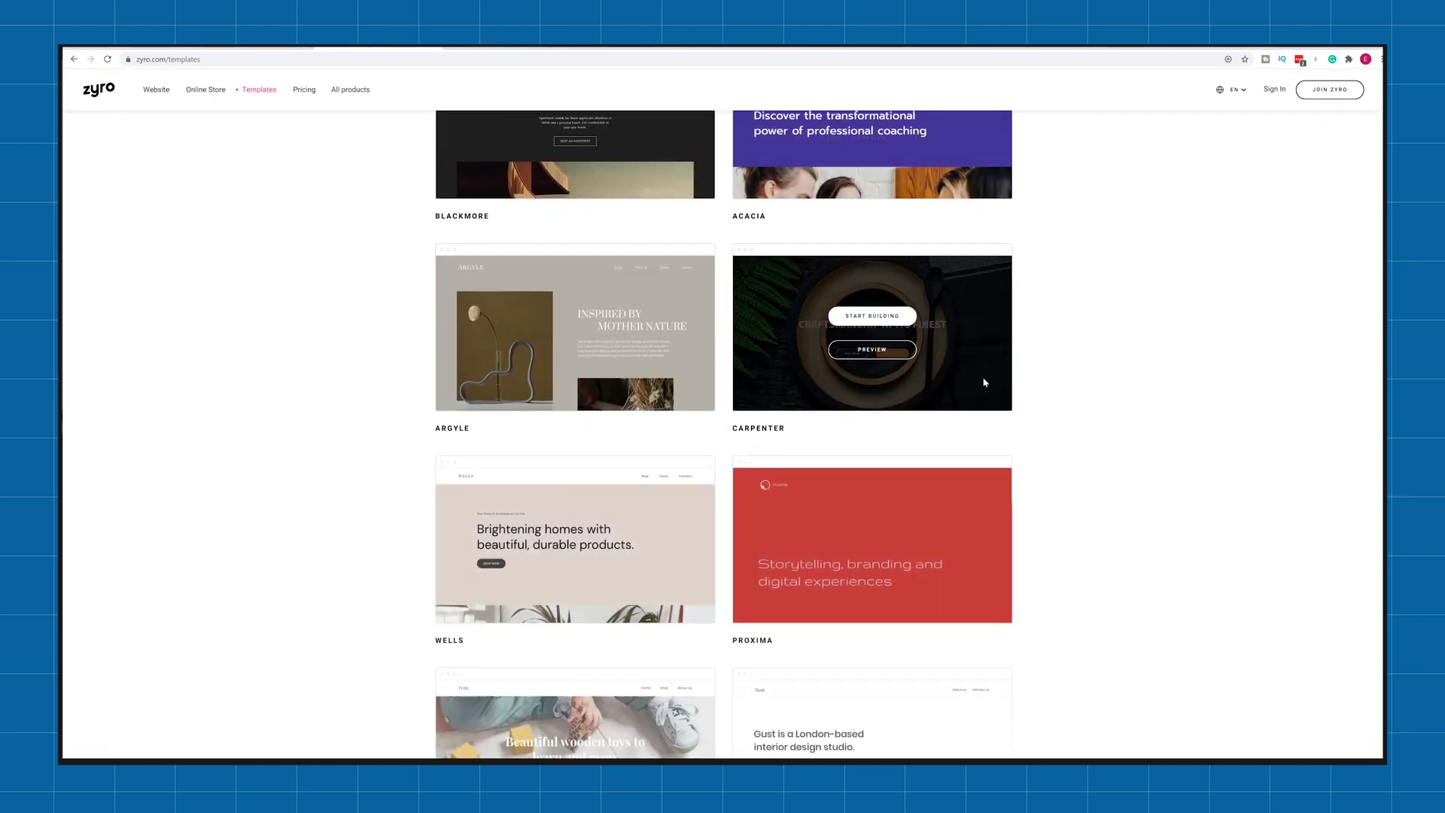
{"action": "left_click", "coordinate": [870, 313]}
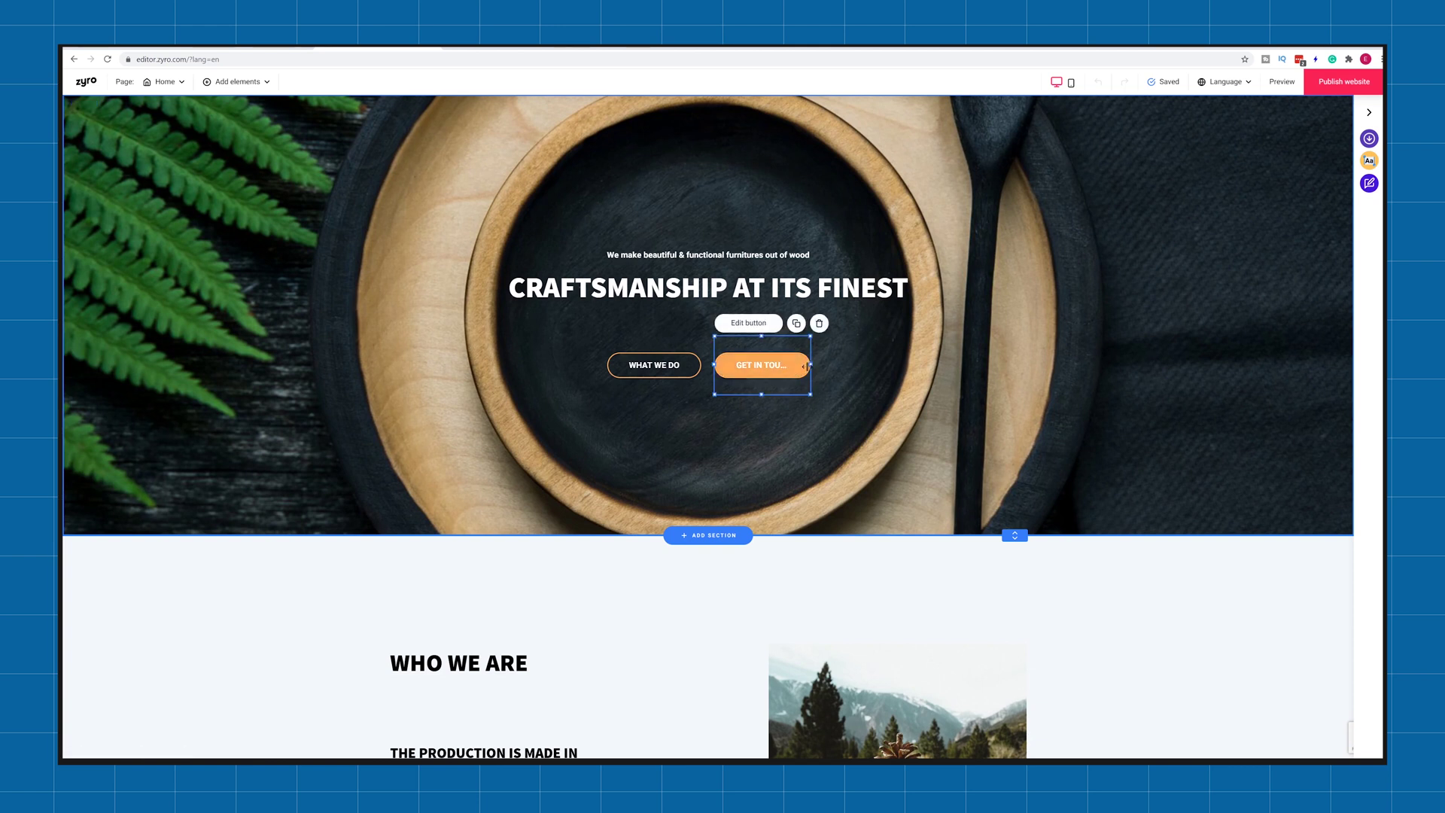
Step: Widen the GET IN TOUCH button to fit its label and raise the WHO WE ARE heading
{"action": "left_click_drag", "start_coordinate": [804, 367], "coordinate": [842, 362]}
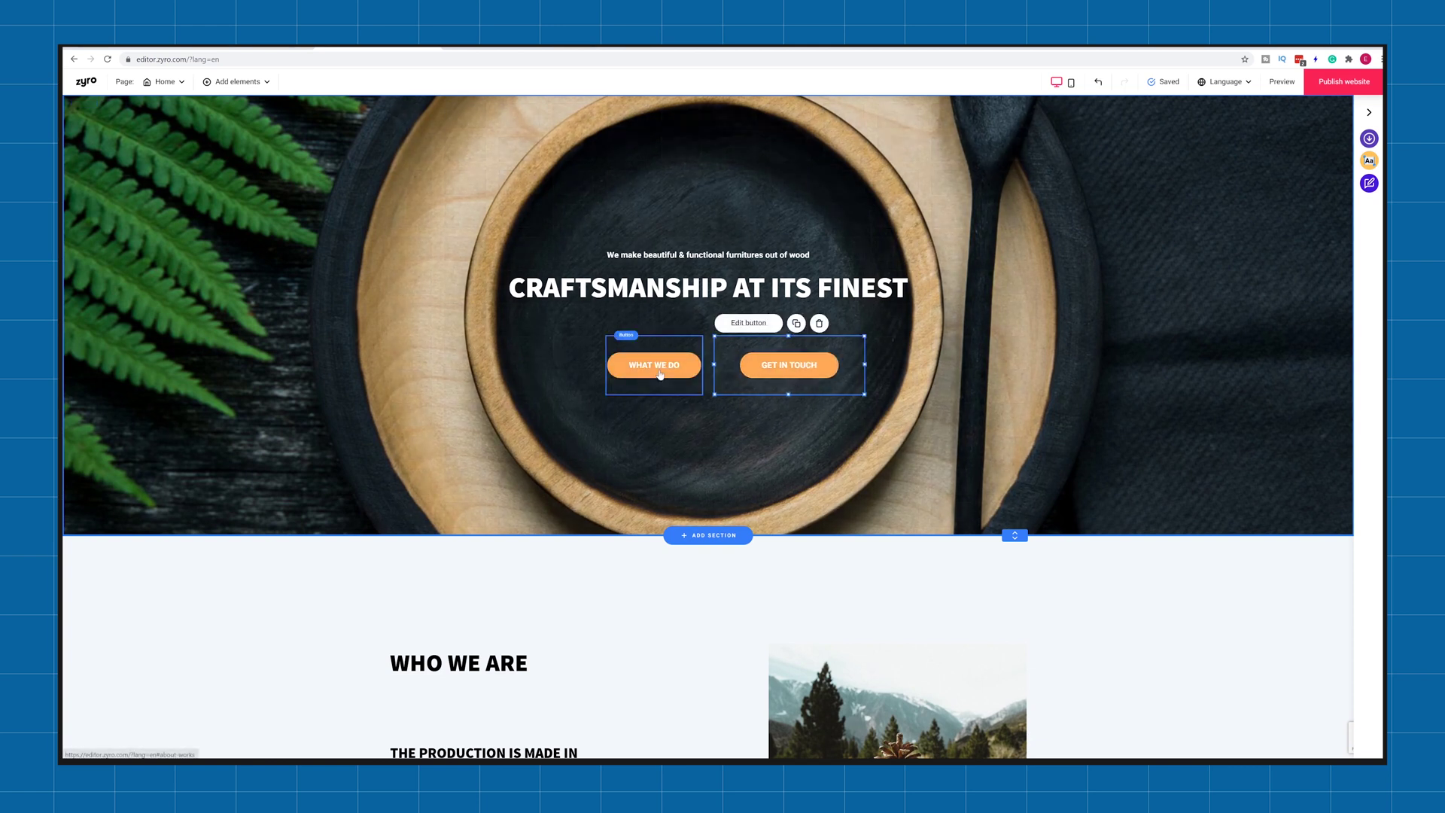
{"action": "scroll", "coordinate": [659, 374], "scroll_direction": "down", "scroll_amount": 3}
{"action": "left_click_drag", "start_coordinate": [482, 444], "coordinate": [493, 391]}
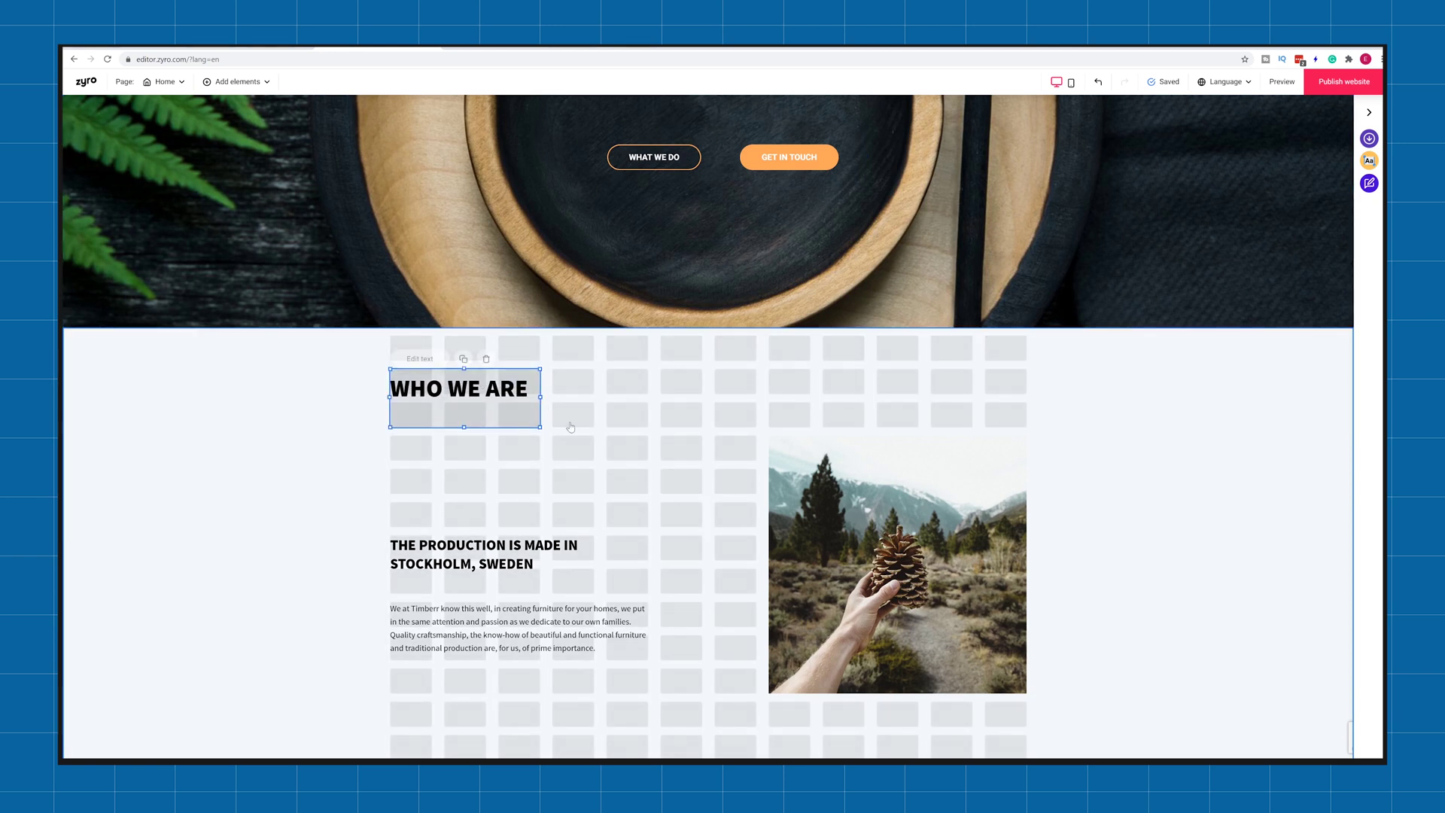